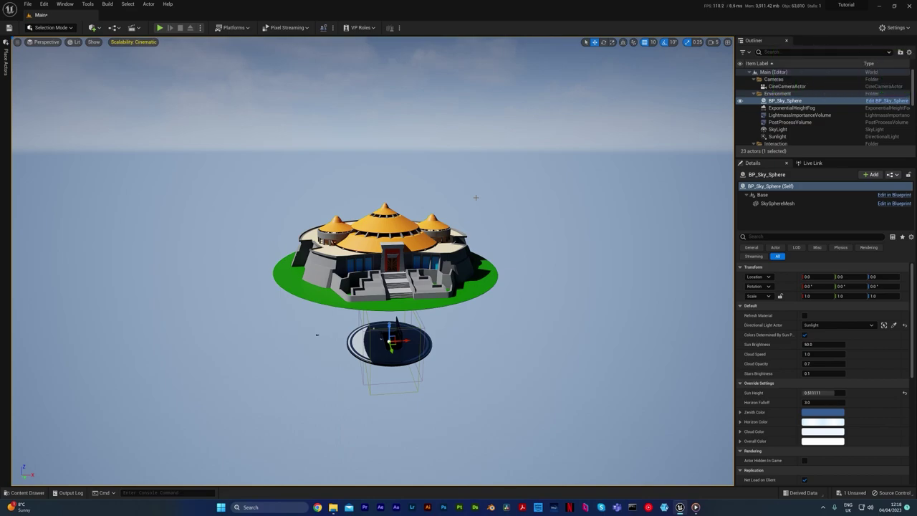
Step: Delete the JPVC static mesh from the Main level
mouse_move(373, 262)
right_mouse_down()
mouse_move(268, 234)
mouse_move(362, 255)
right_mouse_up()
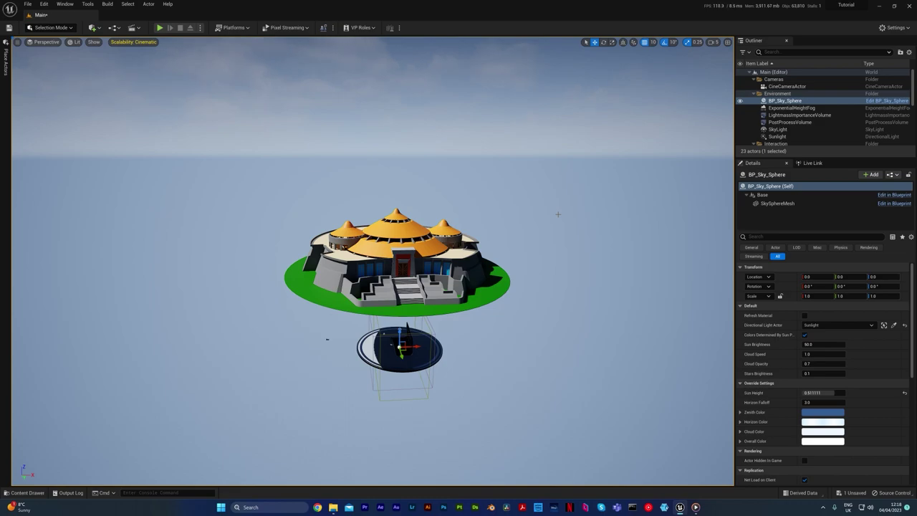
scroll(812, 124, "down", 3)
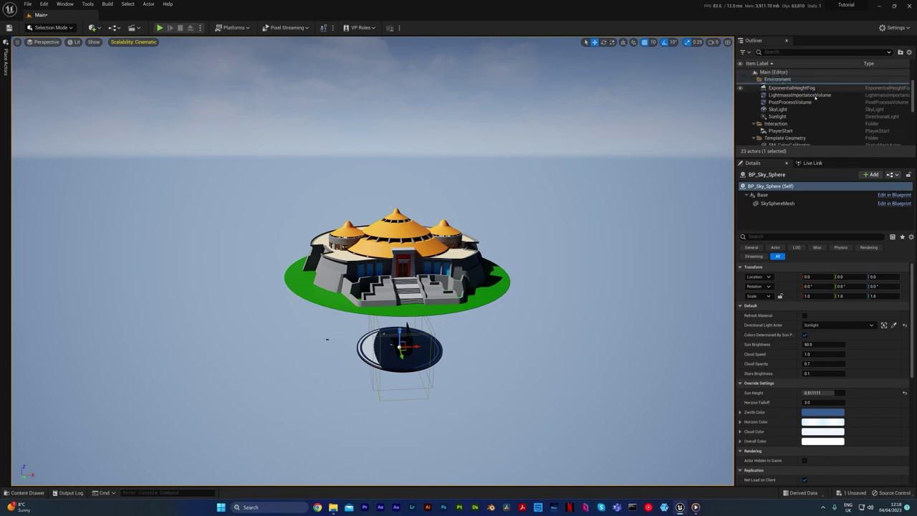
scroll(811, 124, "down", 3)
left_click(812, 134)
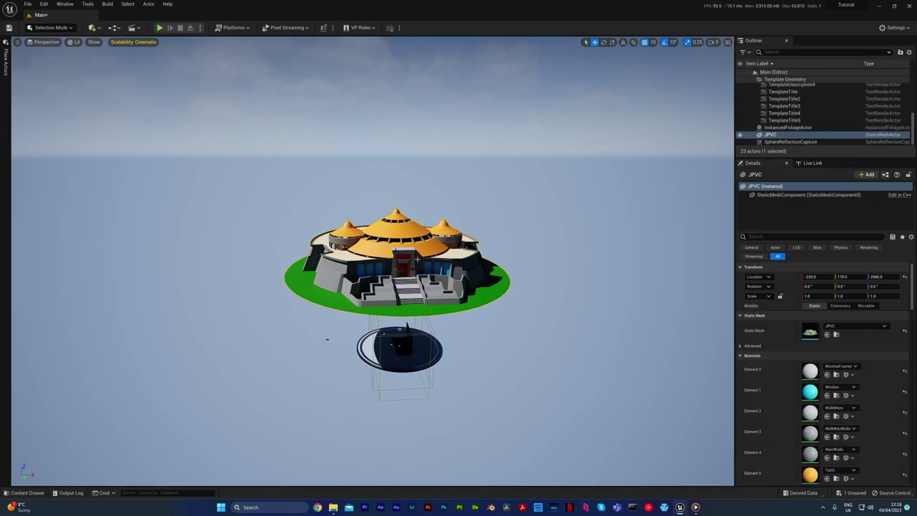
key("Delete")
right_click_drag(417, 259, 244, 295)
key("w")
key("e")
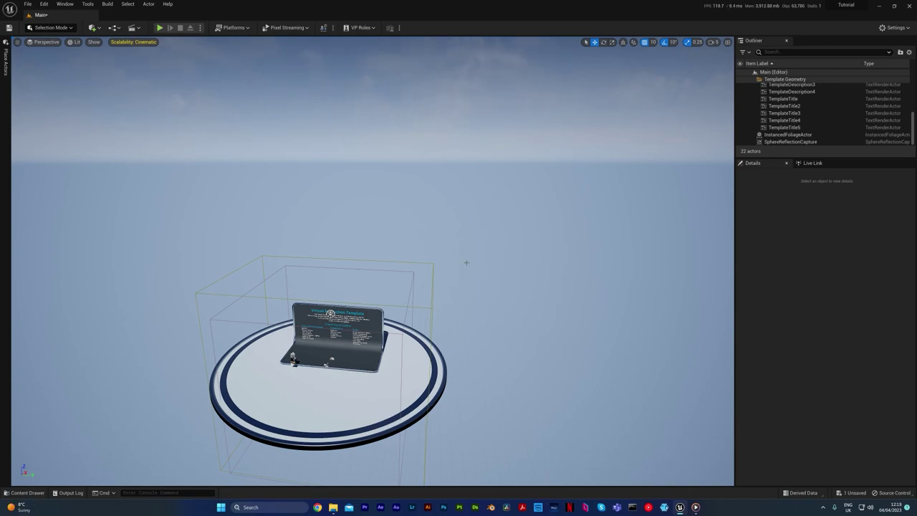
Step: Create a folder named Levels inside the MyStuff content folder
key("ctrl+space")
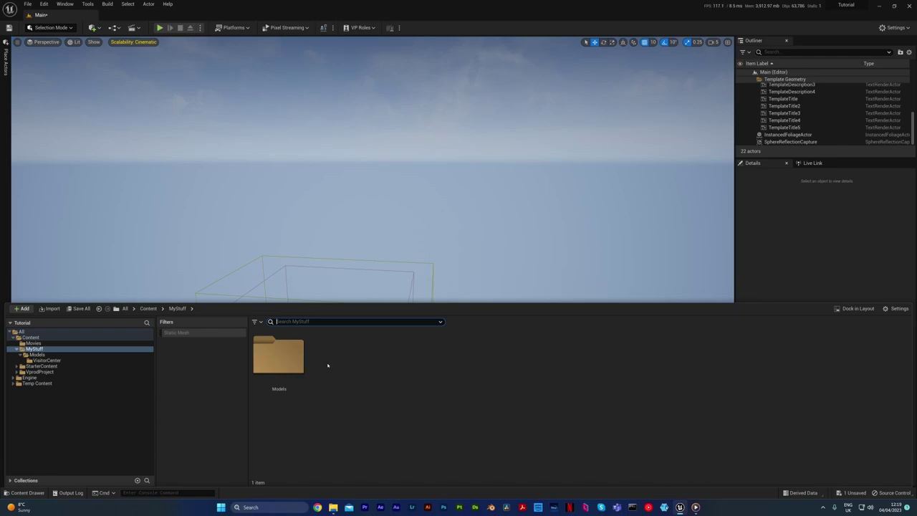
right_click(329, 366)
left_click(365, 106)
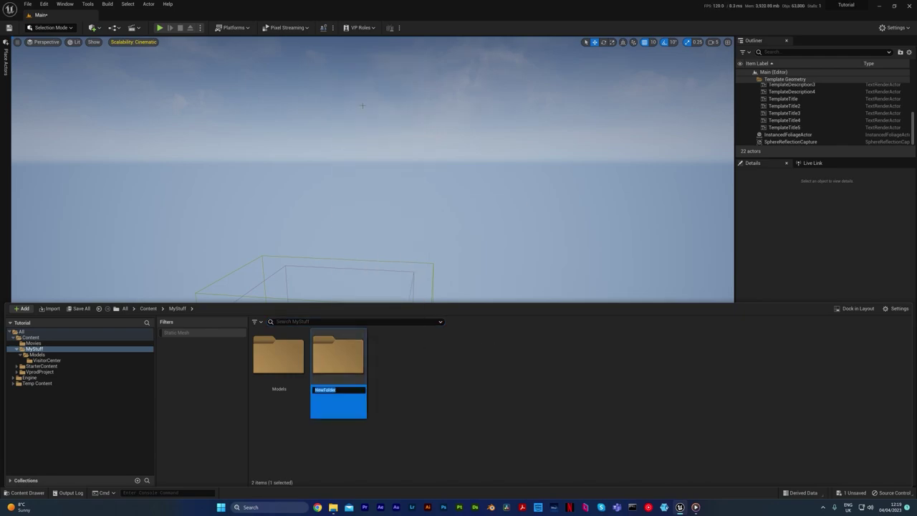
type("Levels")
key("Return")
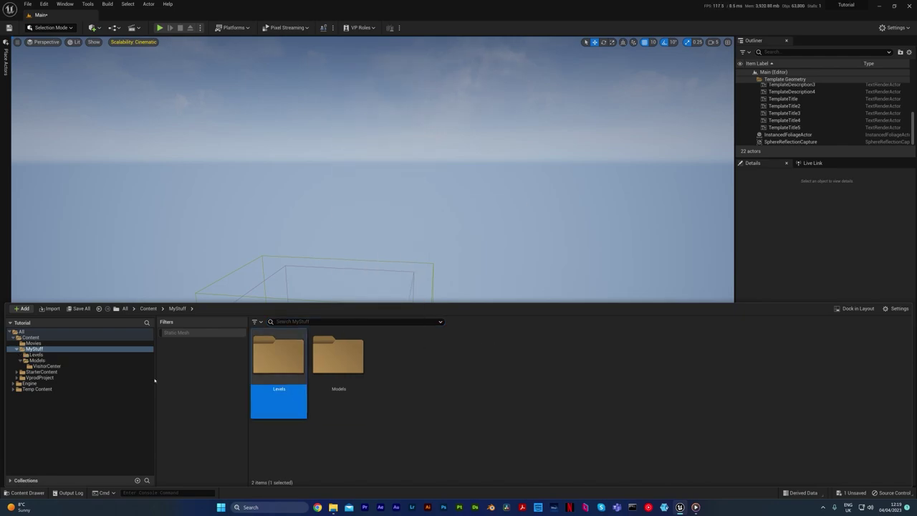
Step: Create a new level named Level1 inside the MyStuff/Levels folder
left_click(30, 338)
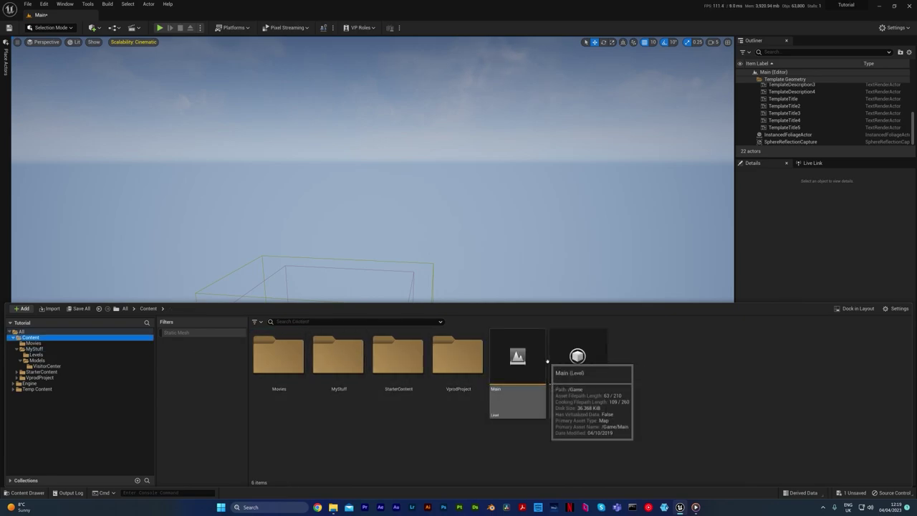
double_click(358, 373)
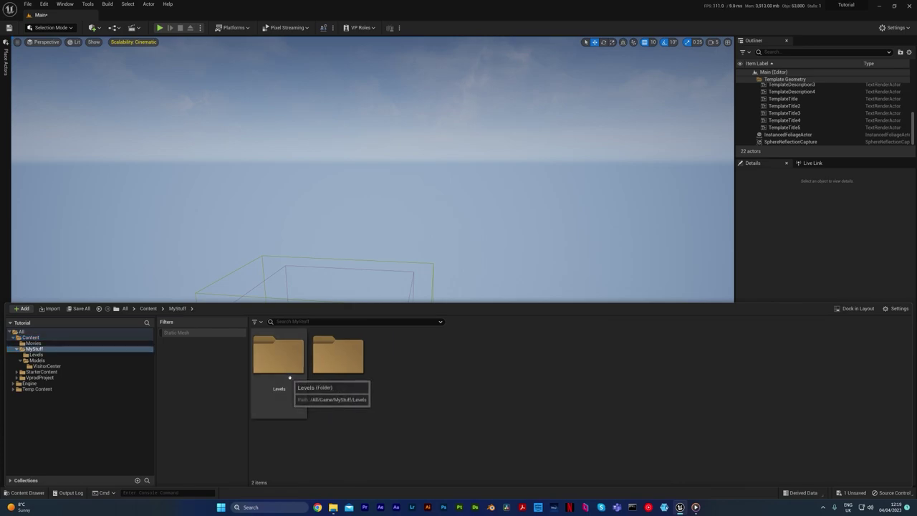
double_click(290, 379)
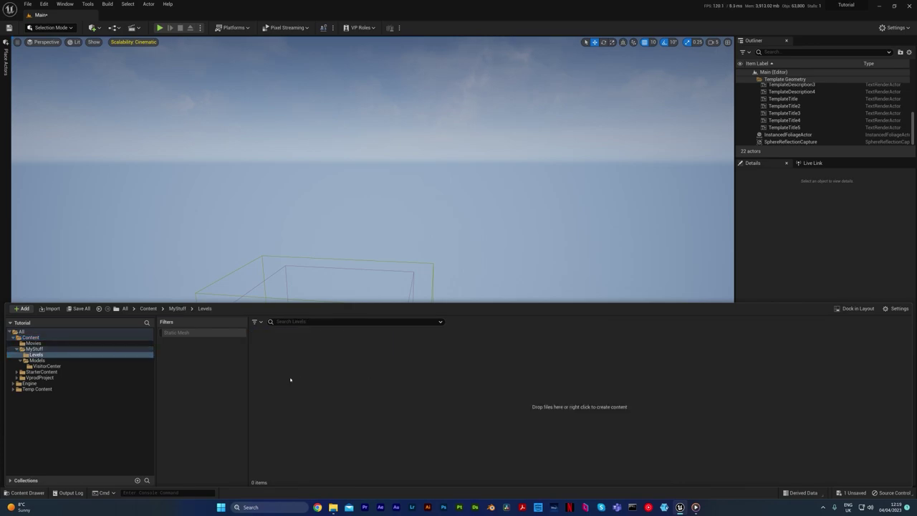
right_click(356, 388)
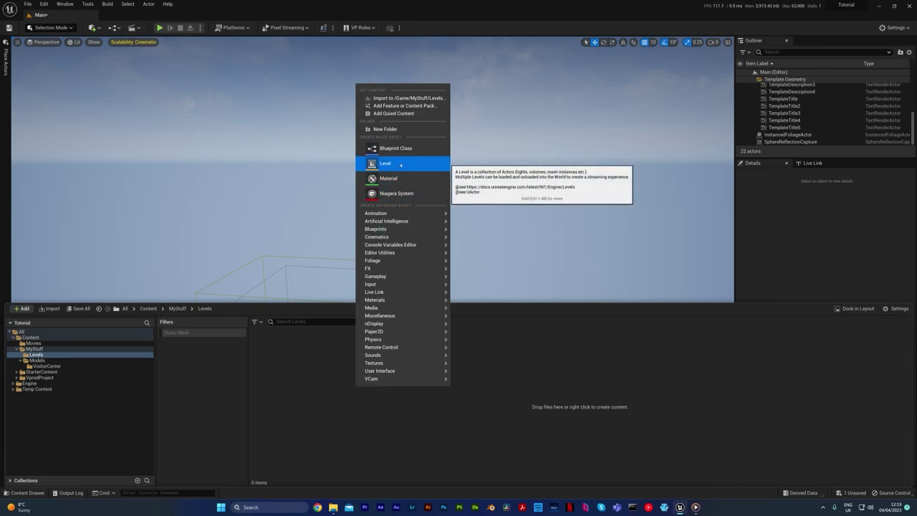
left_click(400, 164)
type("Level1")
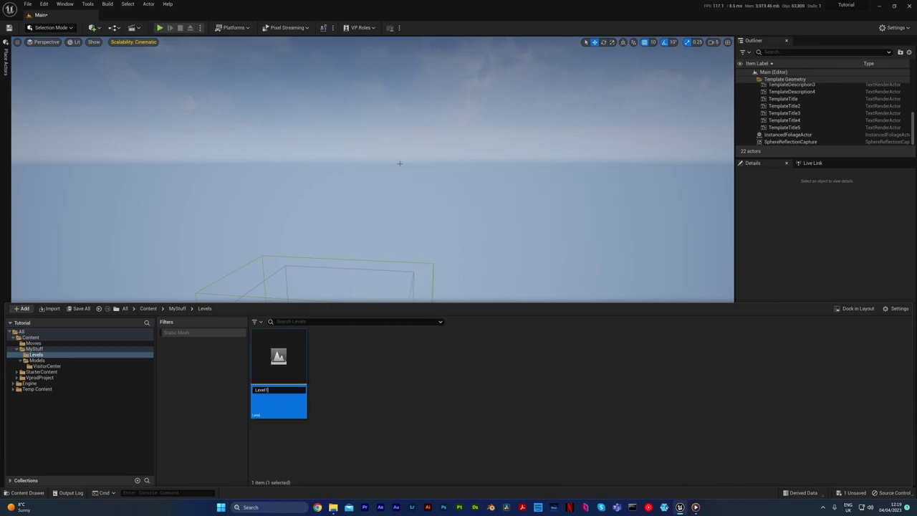
key("Return")
Step: Open Level1, saving both the Level1 and Main assets
double_click(280, 401)
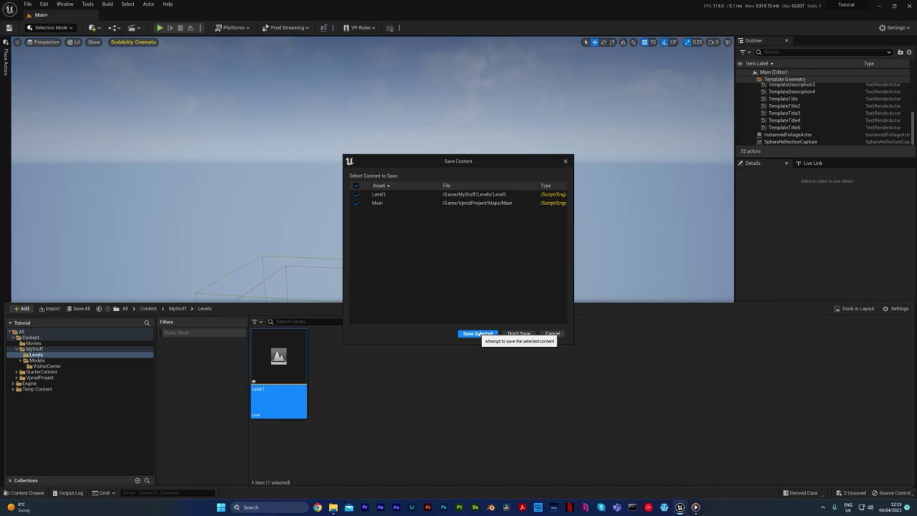
left_click(478, 333)
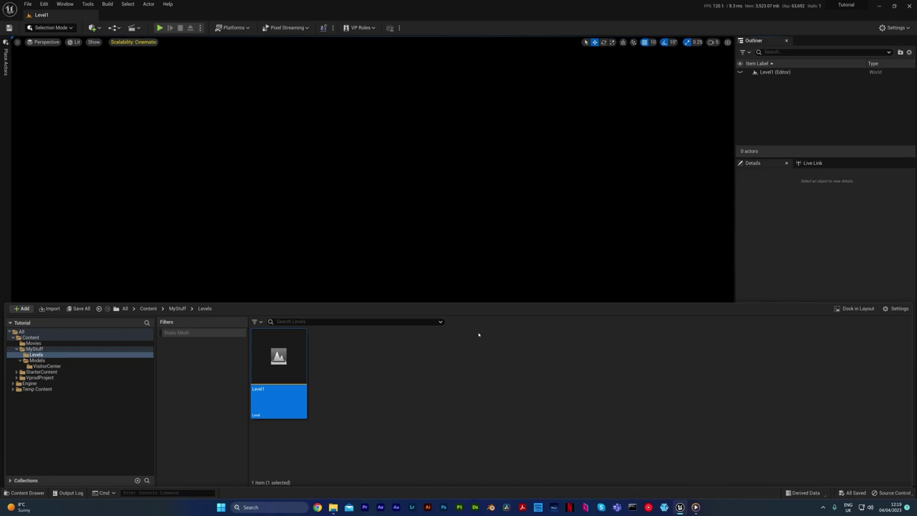
left_click(484, 245)
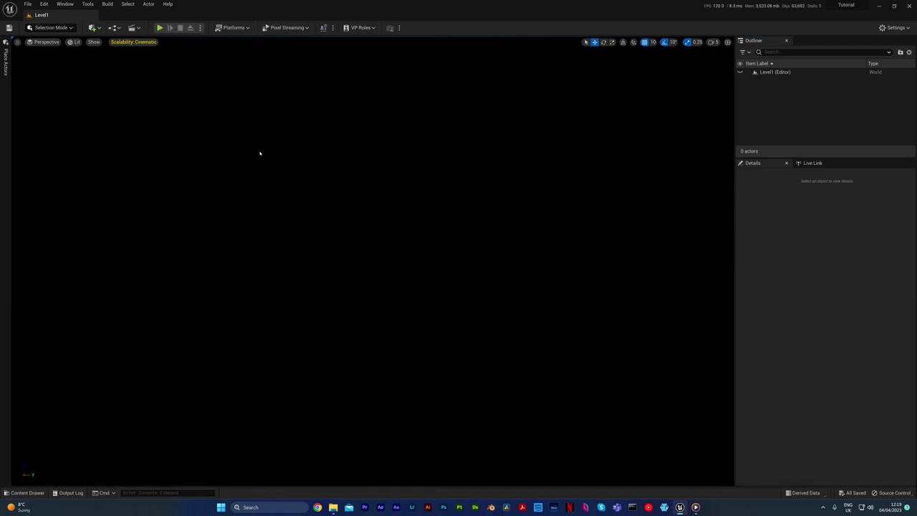
Step: Add a Directional Light and a Sky Light to the empty level
left_click(6, 63)
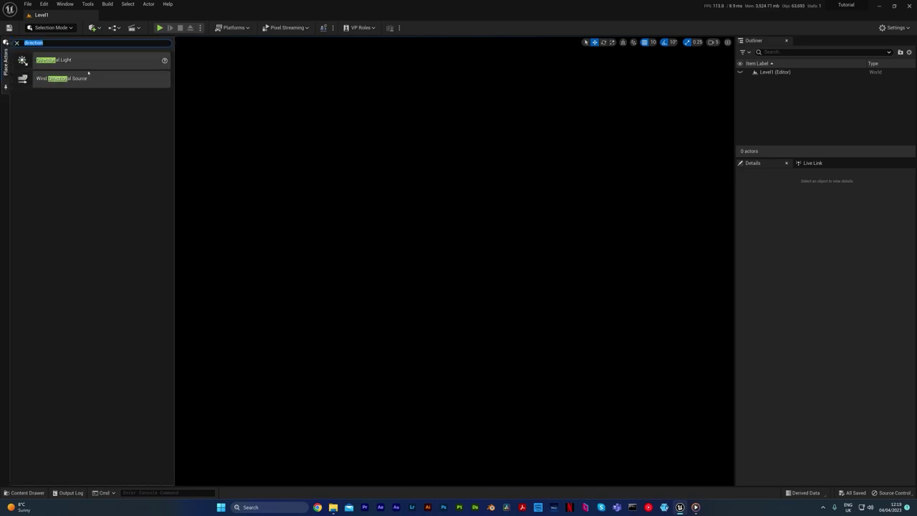
left_click_drag(117, 58, 411, 153)
left_click(6, 57)
type("sky")
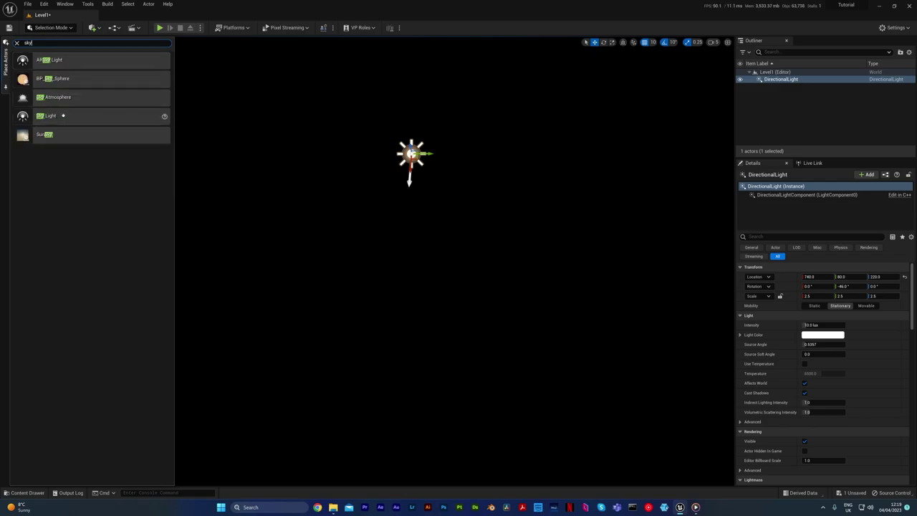
double_click(63, 115)
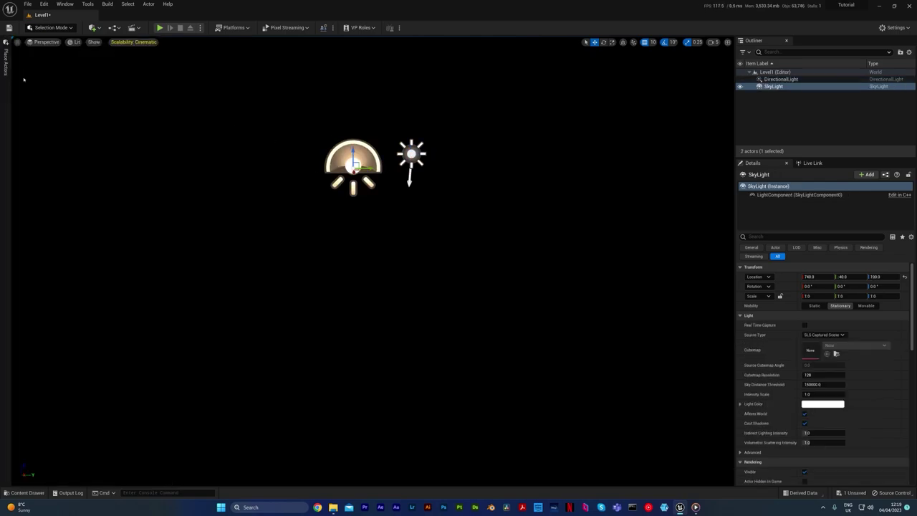
Step: Add a Sky Atmosphere actor to the level
left_click(6, 57)
double_click(70, 100)
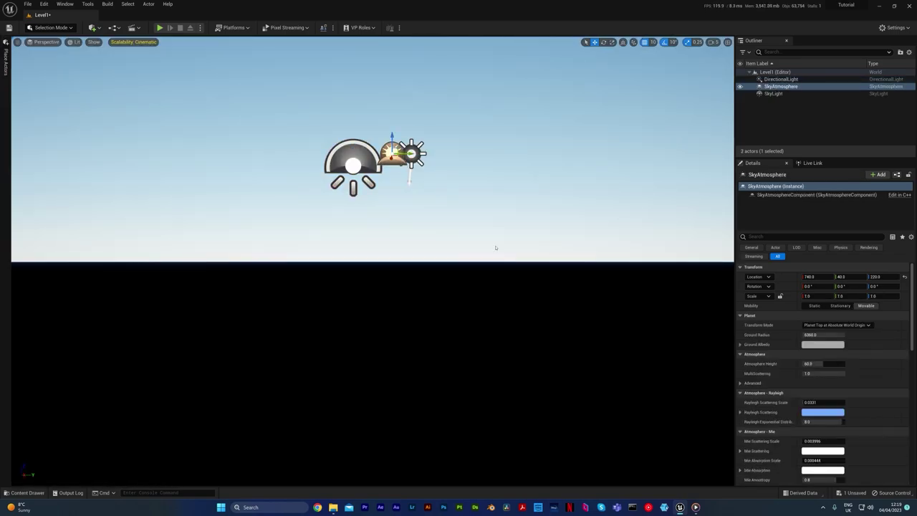
right_click_drag(437, 266, 437, 305)
key("e")
key("q")
key("w")
key("e")
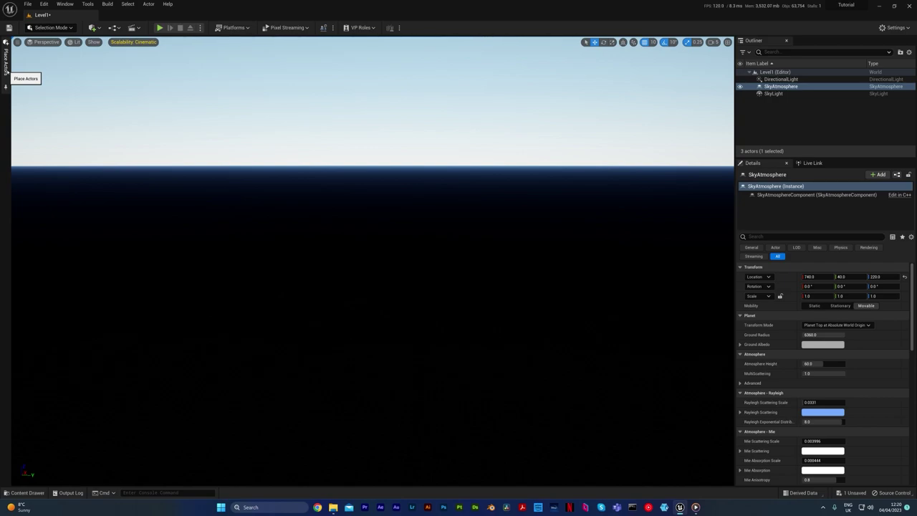
Step: Place a basic Cube shape in the level below the horizon and focus on it
left_click(6, 71)
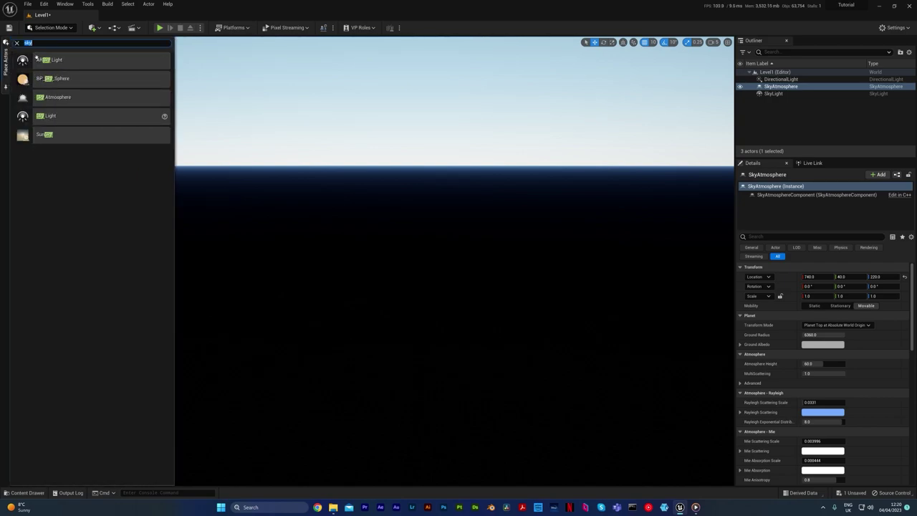
key("BackSpace")
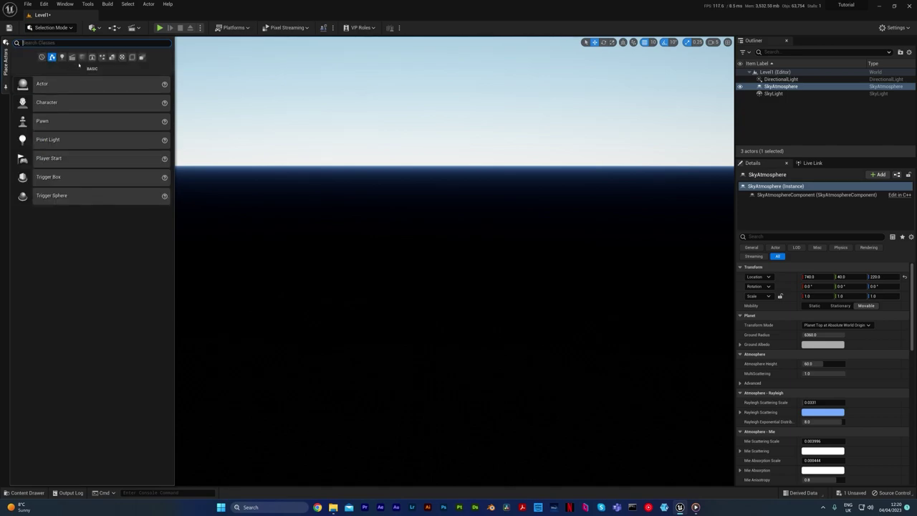
left_click(82, 58)
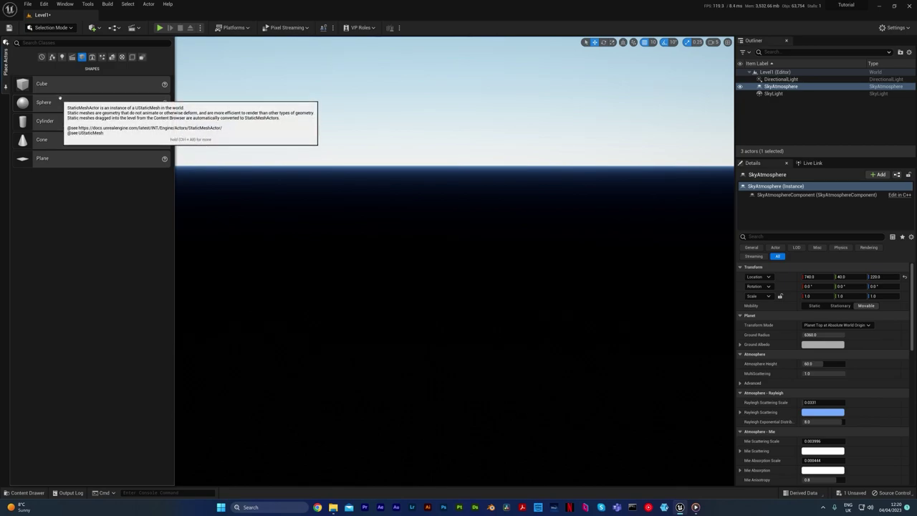
left_click_drag(63, 84, 411, 308)
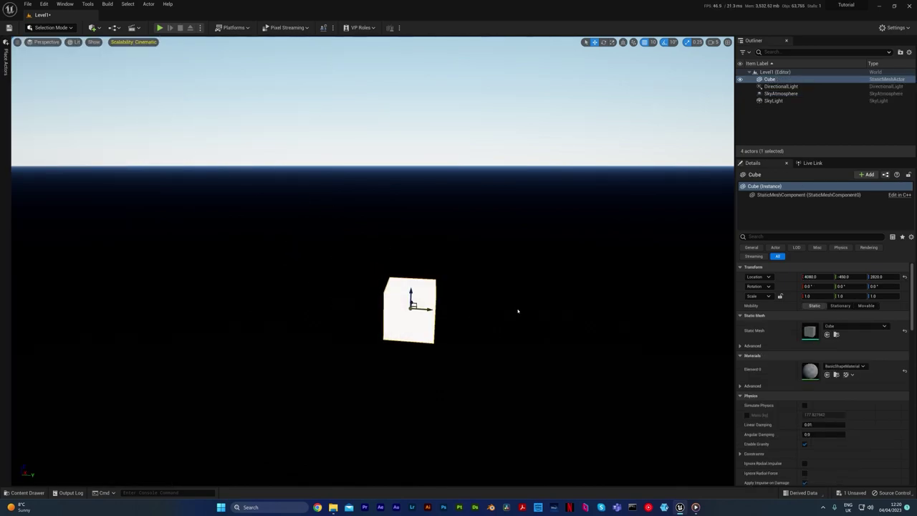
right_click_drag(519, 311, 534, 333)
key("f")
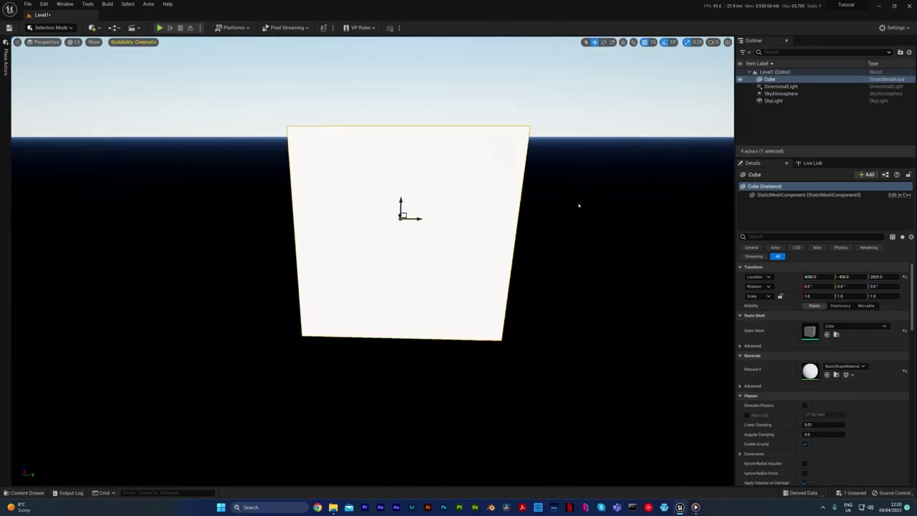
Step: Lower the viewport camera speed to 1
left_click(713, 41)
left_click_drag(723, 57, 729, 59)
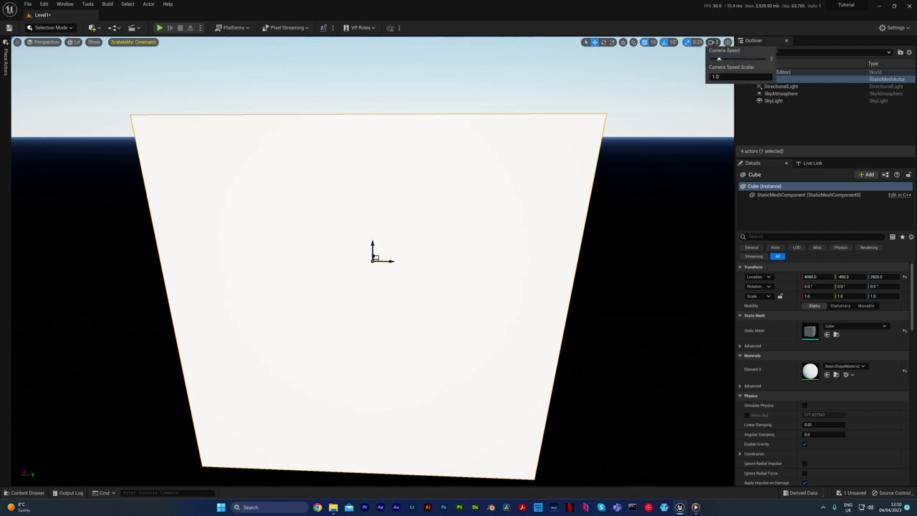
key("s")
mouse_move(637, 201)
right_mouse_down()
mouse_move(638, 236)
mouse_move(624, 251)
mouse_move(638, 247)
mouse_move(647, 191)
right_mouse_up()
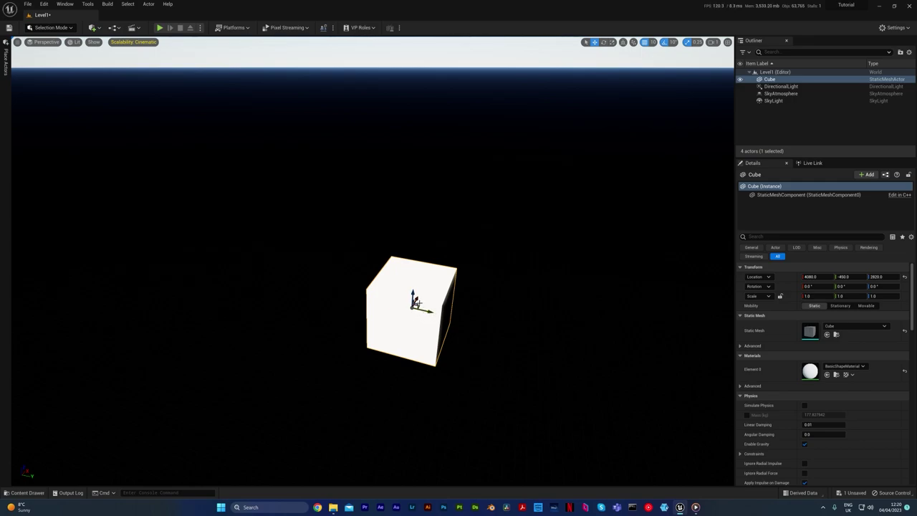
Step: Stretch the cube into a wide floor slab with a scale of X 18.0, Y 11.5 and Z 1.0
left_click_drag(416, 303, 469, 300)
key("e")
key("r")
left_click_drag(427, 311, 447, 224)
left_click(479, 105)
right_click_drag(479, 104, 479, 99)
key("ctrl+z")
key("q")
key("e")
mouse_move(450, 202)
right_mouse_down()
mouse_move(456, 157)
mouse_move(451, 200)
right_mouse_up()
key("q")
Step: Place a basic Sphere shape on top of the floor slab
left_click(5, 58)
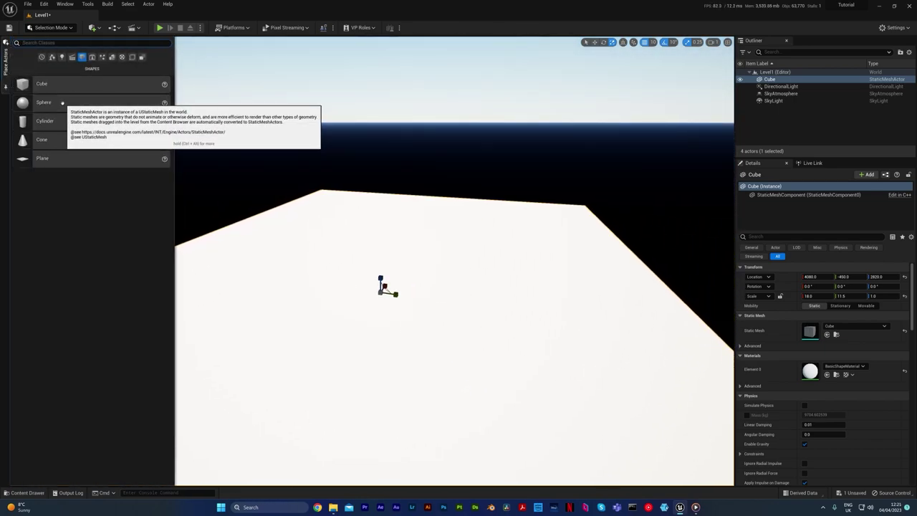
left_click_drag(29, 100, 414, 250)
left_click_drag(427, 280, 429, 280)
Step: Rotate the directional light to a low sun angle that casts long shadows across the floor
right_click_drag(512, 265, 438, 283)
left_click(530, 166)
key("ctrl+l")
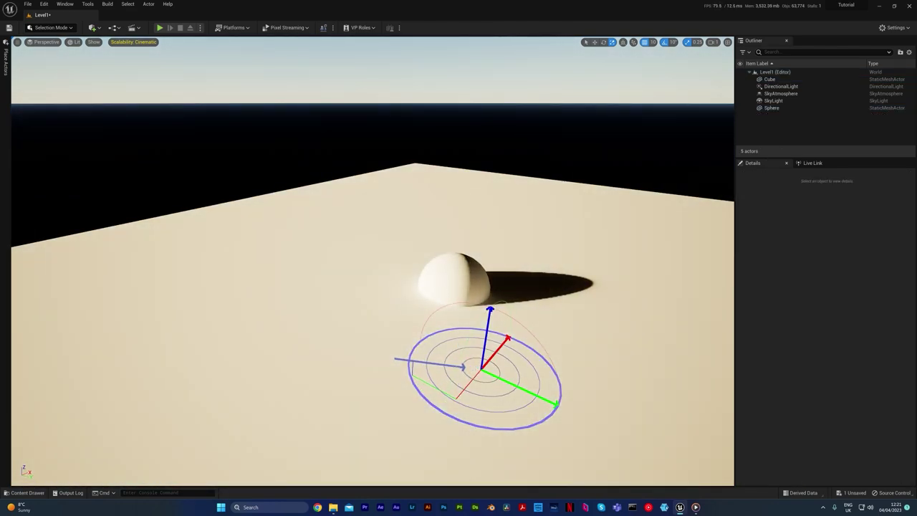
Step: Move the sphere to about X 4020, Y -700, Z 2890 and place a Cylinder shape beside it
left_click(463, 285)
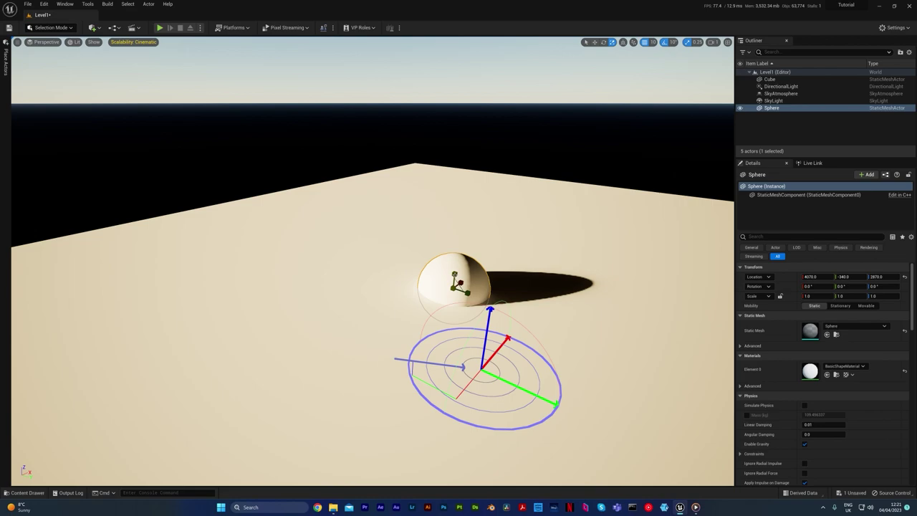
left_click_drag(465, 283, 270, 226)
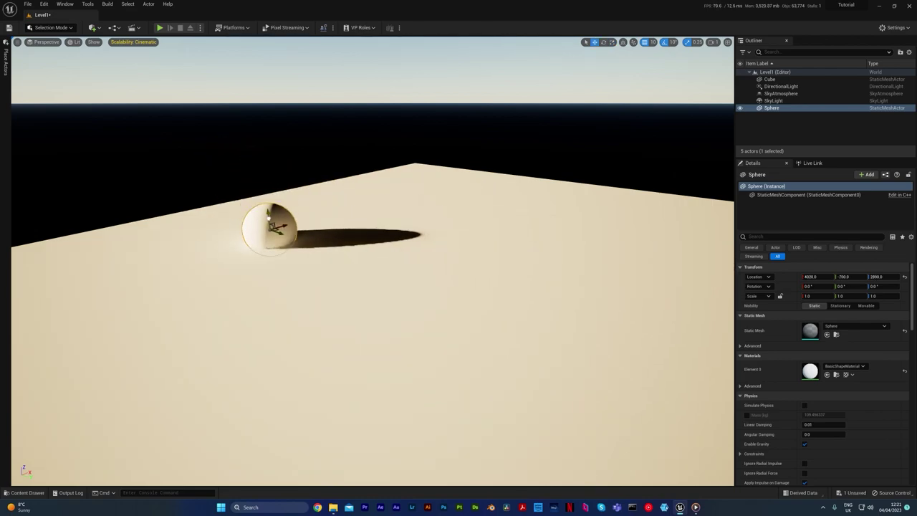
left_click(6, 64)
left_click_drag(43, 122, 413, 176)
Step: Place a Cone shape and a Plane shape on opposite sides of the cylinder
left_click(6, 63)
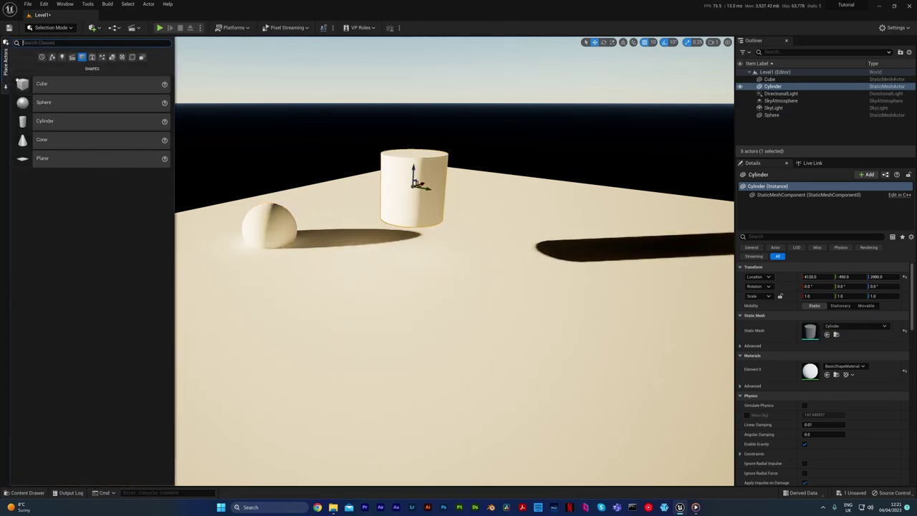
left_click_drag(54, 130, 520, 152)
left_click(5, 63)
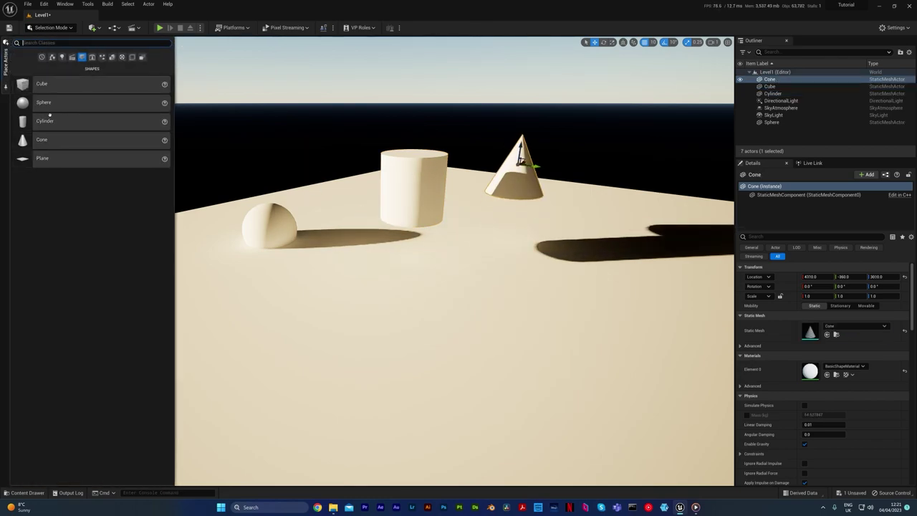
left_click_drag(54, 152, 328, 169)
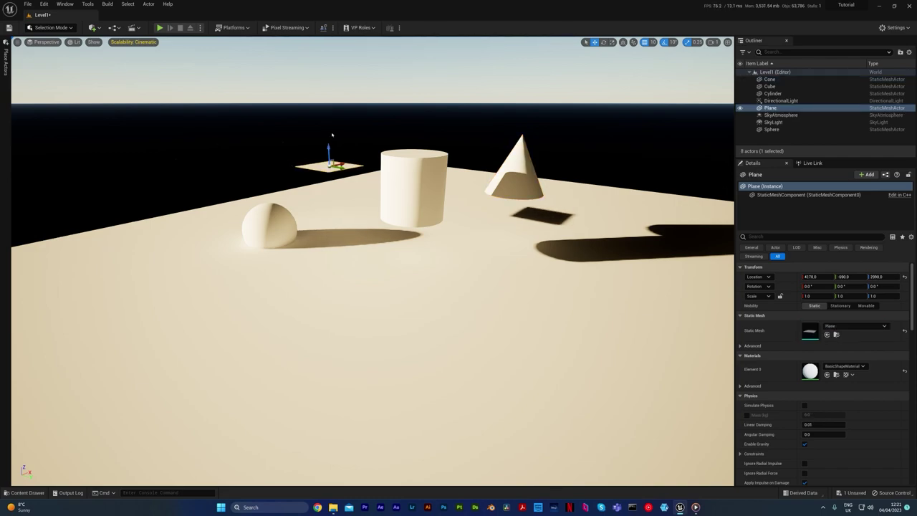
right_click_drag(397, 199, 314, 225)
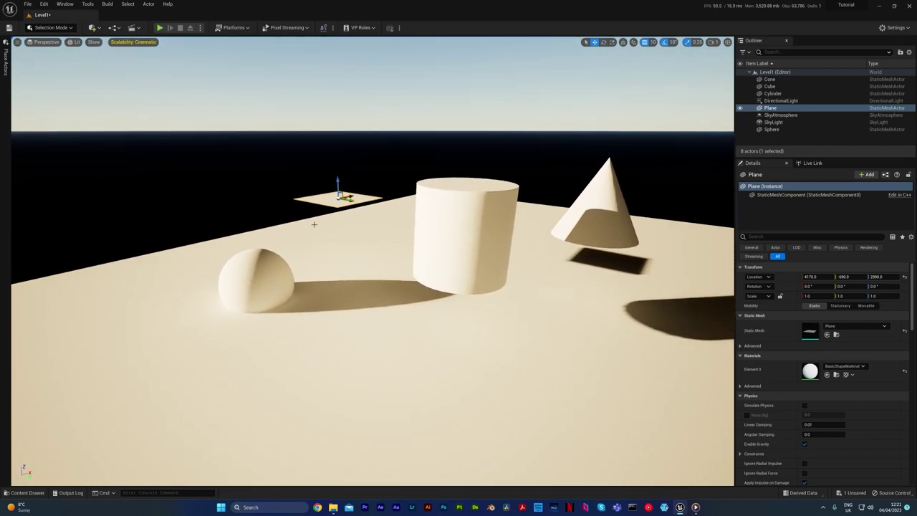
Step: Delete the cylinder, cone, plane and sphere so that only the floor slab remains as geometry
left_click(497, 207)
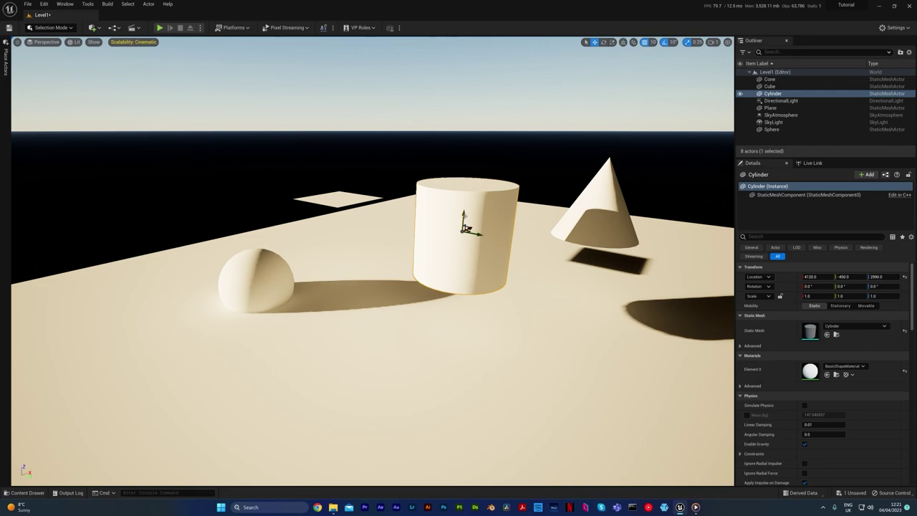
key("Delete")
left_click(584, 211)
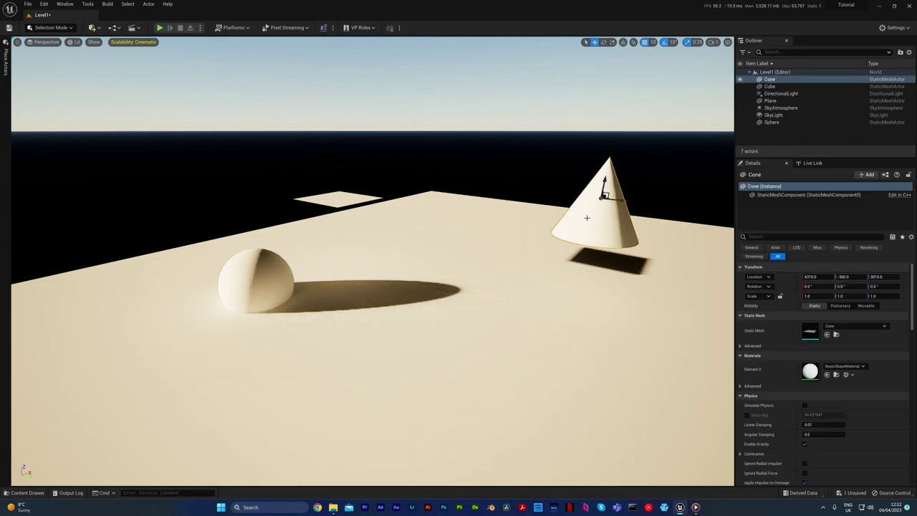
key("Delete")
left_click(336, 197)
key("Delete")
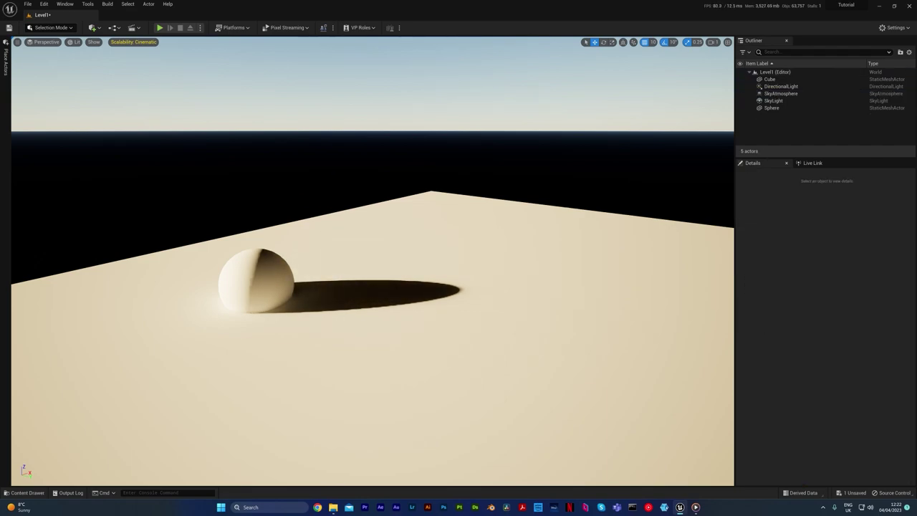
left_click(255, 273)
key("Delete")
Step: Place a basic Cube shape on the floor slab
right_click_drag(280, 265, 146, 222)
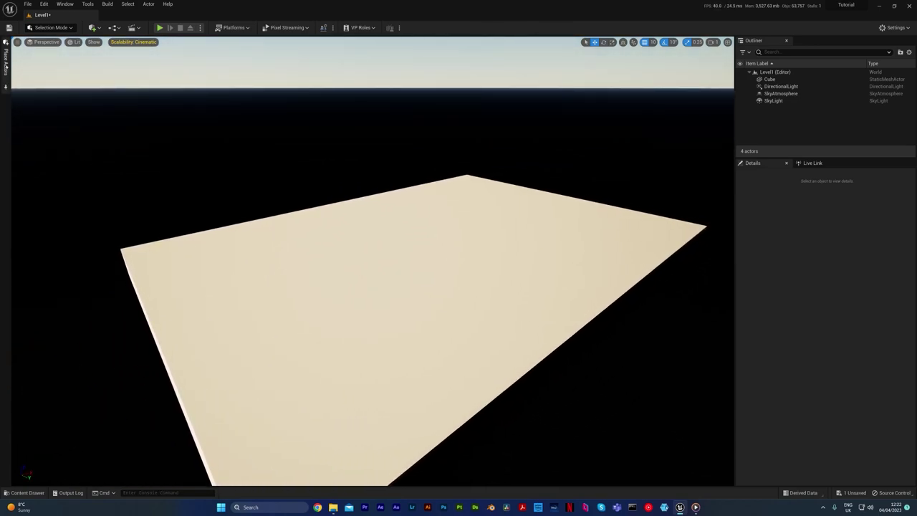
left_click(6, 61)
left_click_drag(68, 86, 405, 247)
right_click_drag(449, 217, 372, 258)
right_click_drag(423, 233, 428, 233)
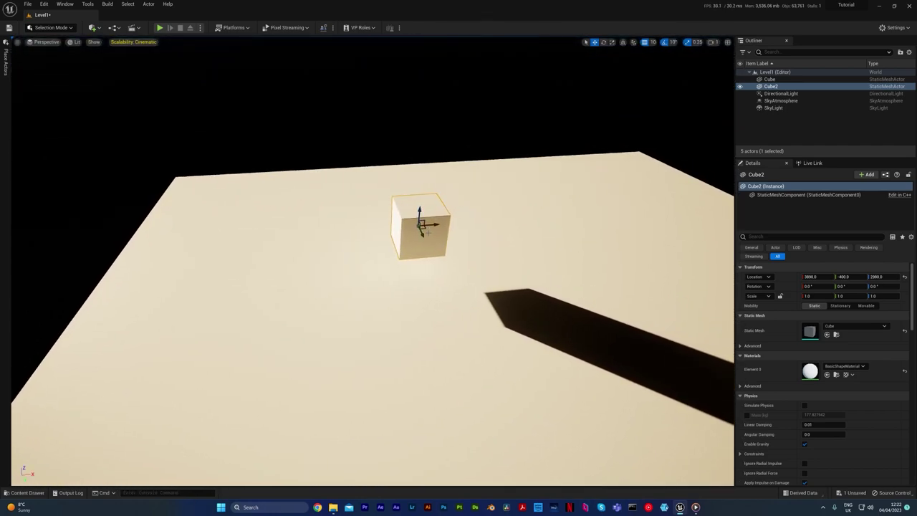
Step: Move the new cube to about X 4190, Y -750, Z 2910 and scale it to 3.0 × 2.0 × 1.0
left_click_drag(427, 227, 546, 181)
left_click_drag(488, 188, 500, 212)
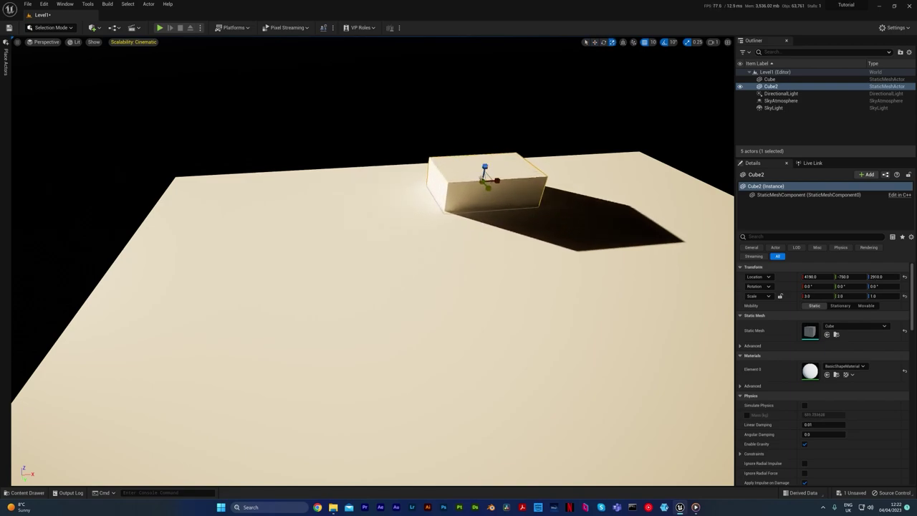
key("w")
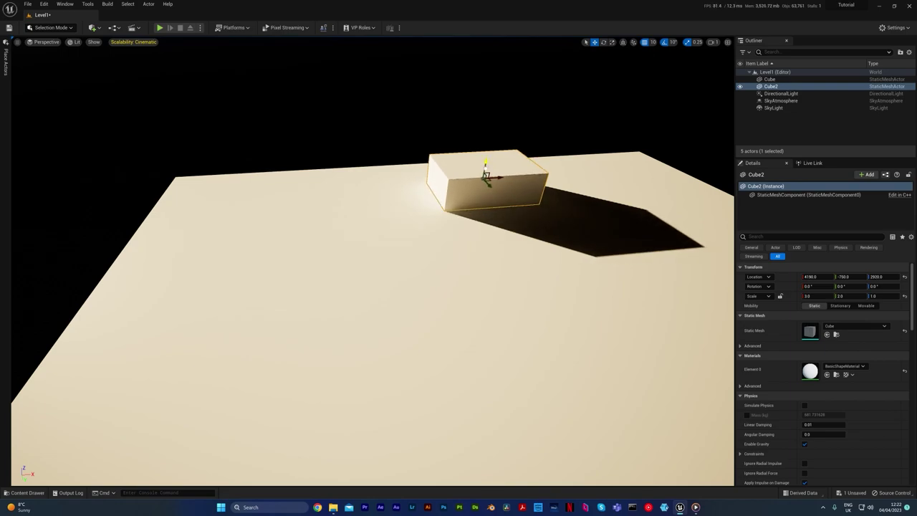
Step: Place a basic Sphere shape on the floor slab in front of the stretched box
right_click_drag(507, 180, 534, 181)
left_click(6, 63)
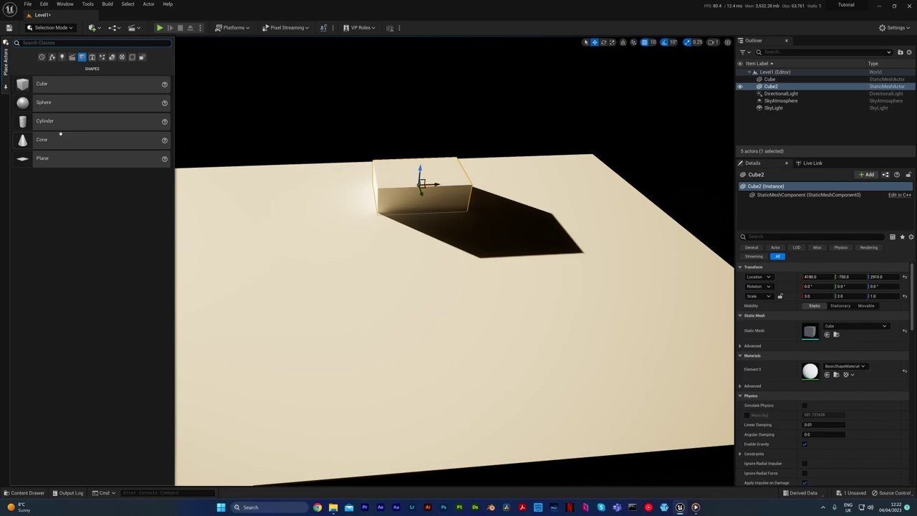
left_click_drag(55, 109, 436, 346)
Step: Scale the sphere to 8.25 in X and 4.5 in Y, and shift it slightly toward the box
key("e")
key("r")
mouse_move(449, 344)
right_mouse_down()
mouse_move(544, 324)
mouse_move(458, 347)
right_mouse_up()
left_click_drag(421, 336, 523, 325)
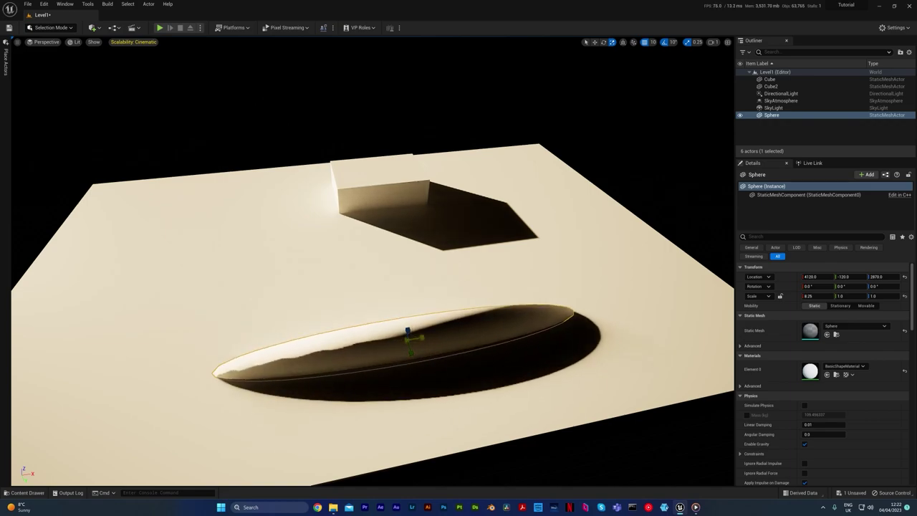
left_click_drag(407, 355, 407, 408)
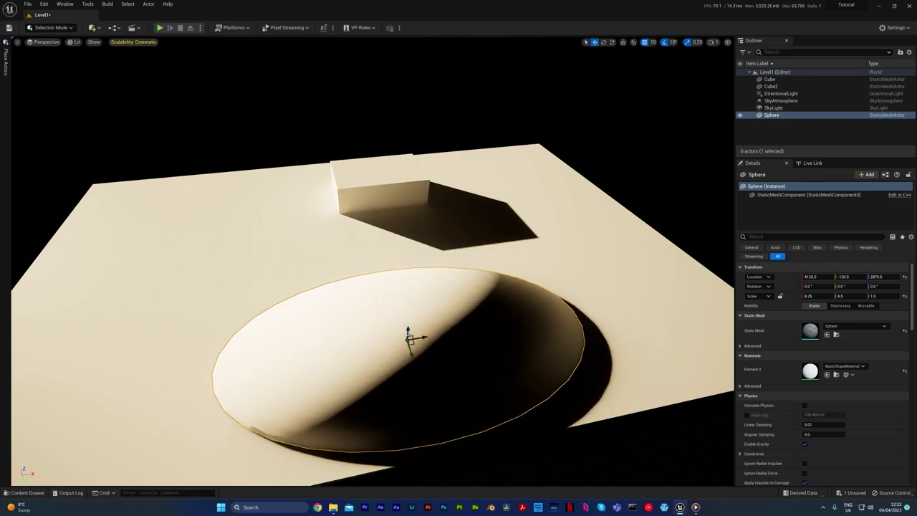
left_click_drag(410, 353, 403, 330)
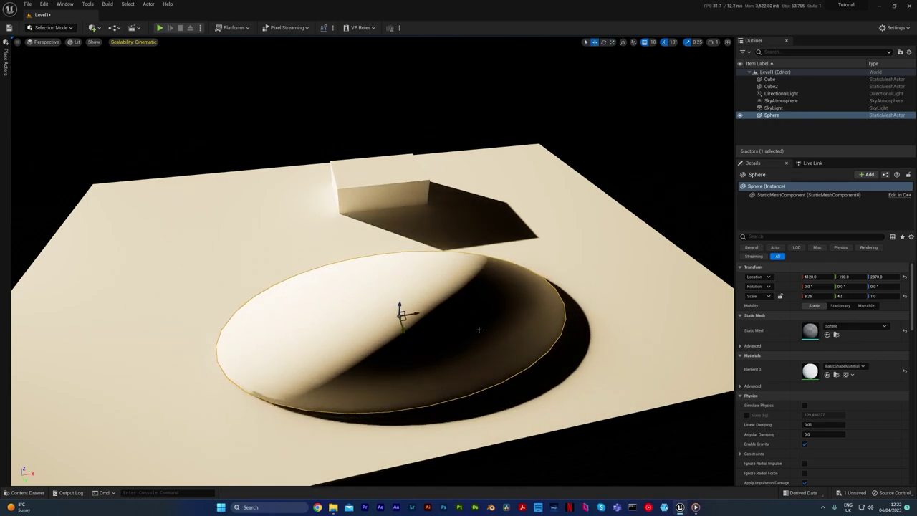
Step: Raise the box slightly and place nine Cone shapes in clusters of four and five on either side of it
left_click(359, 170)
mouse_move(256, 213)
right_mouse_down()
mouse_move(222, 219)
mouse_move(256, 213)
right_mouse_up()
left_click(5, 63)
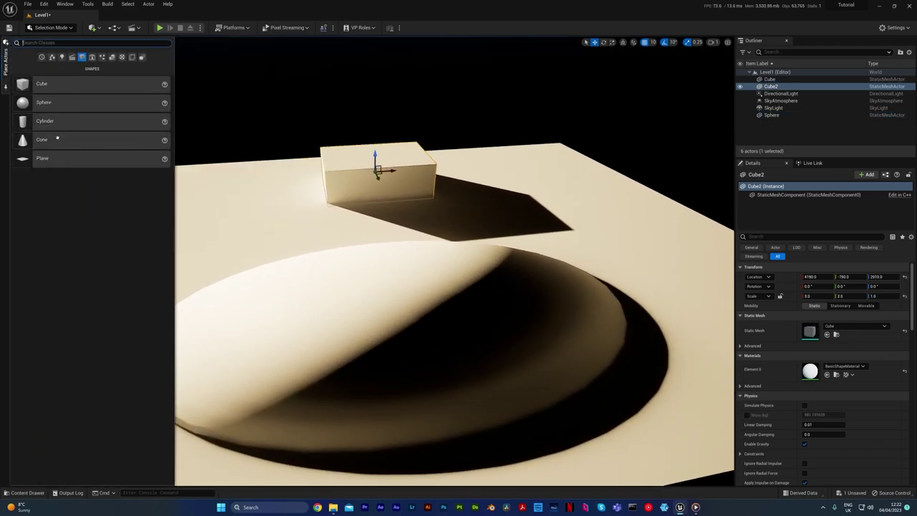
left_click_drag(57, 139, 536, 151)
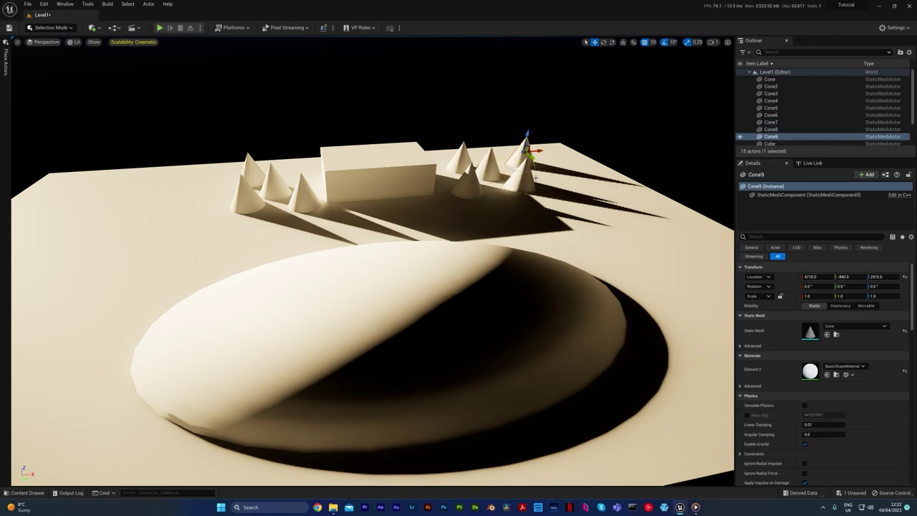
Step: Flatten the stretched sphere to a Z scale of 0 and raise it to about Z 2880
right_click_drag(444, 145, 498, 131)
right_click_drag(392, 104, 389, 94)
left_click(402, 242)
key("space")
key("space")
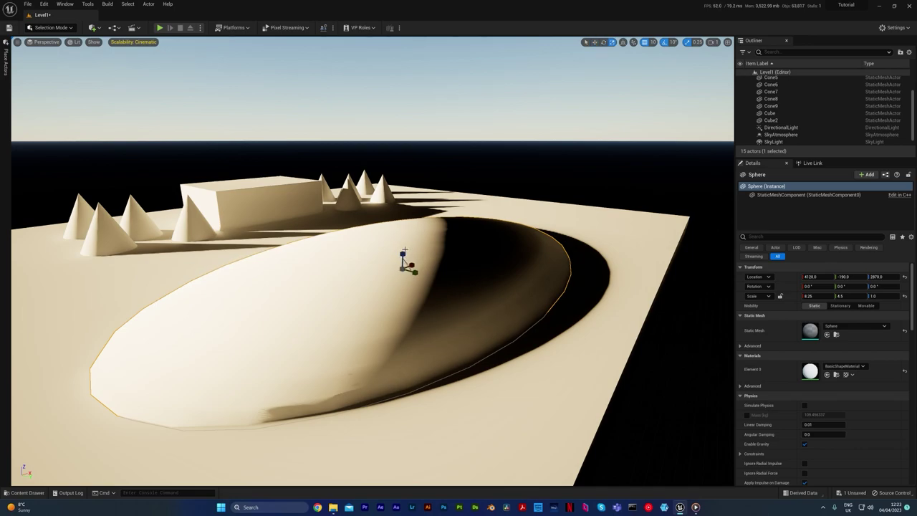
left_click_drag(403, 254, 444, 270)
key("space")
key("Escape")
right_click_drag(444, 270, 624, 198)
key("q")
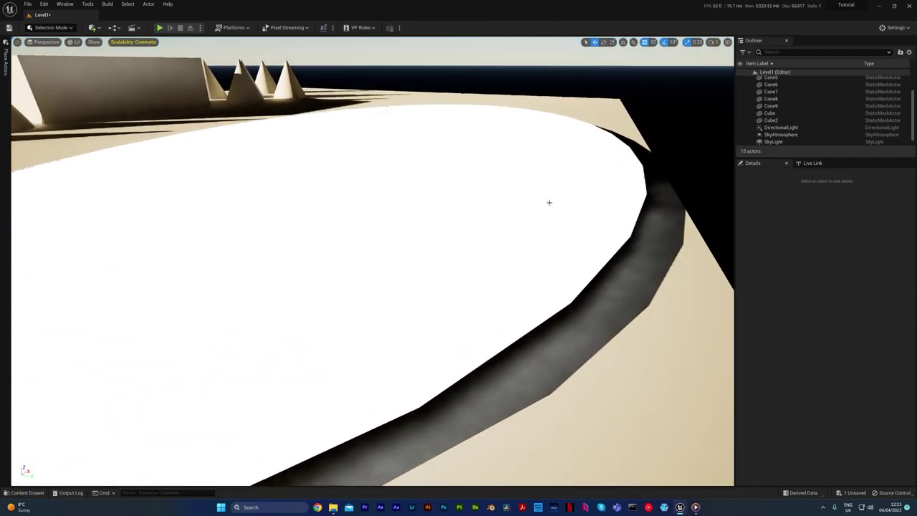
Step: Turn off scale snapping and increase the flattened sphere's Z scale slightly to make a thin disc
left_click(660, 200)
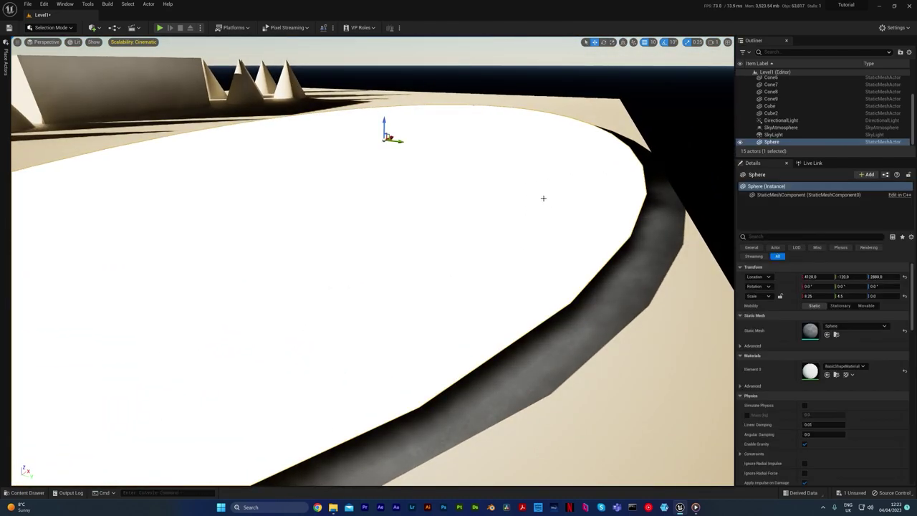
key("e")
key("r")
left_click(689, 42)
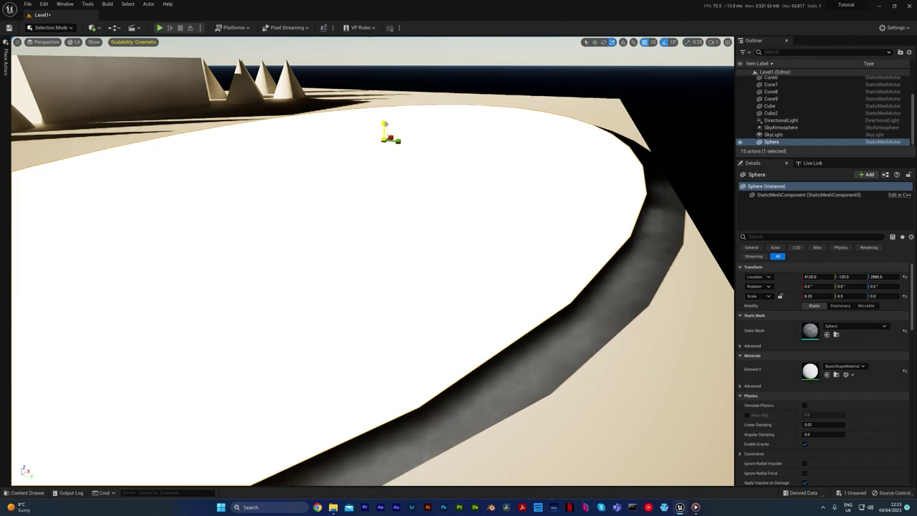
left_click_drag(386, 127, 386, 123)
left_click(468, 82)
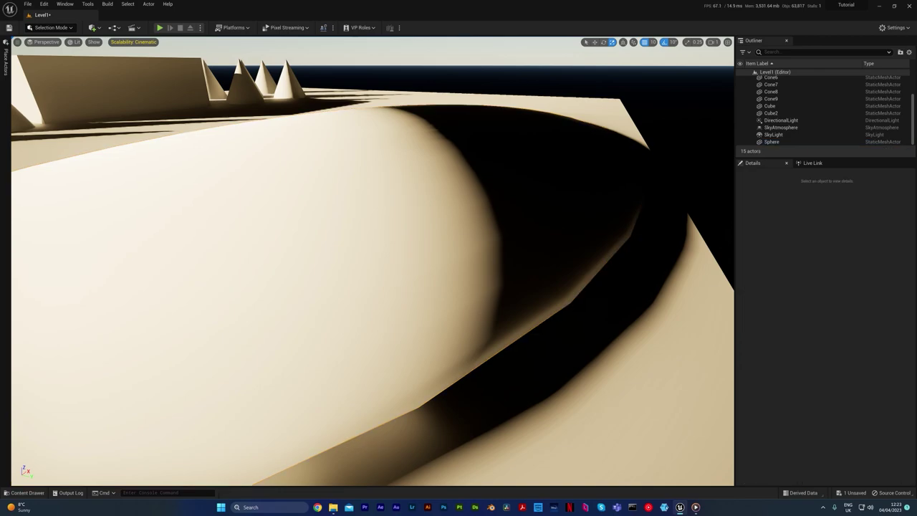
right_click_drag(469, 83, 387, 133)
mouse_move(547, 84)
right_mouse_down()
mouse_move(545, 77)
mouse_move(562, 87)
mouse_move(548, 85)
right_mouse_up()
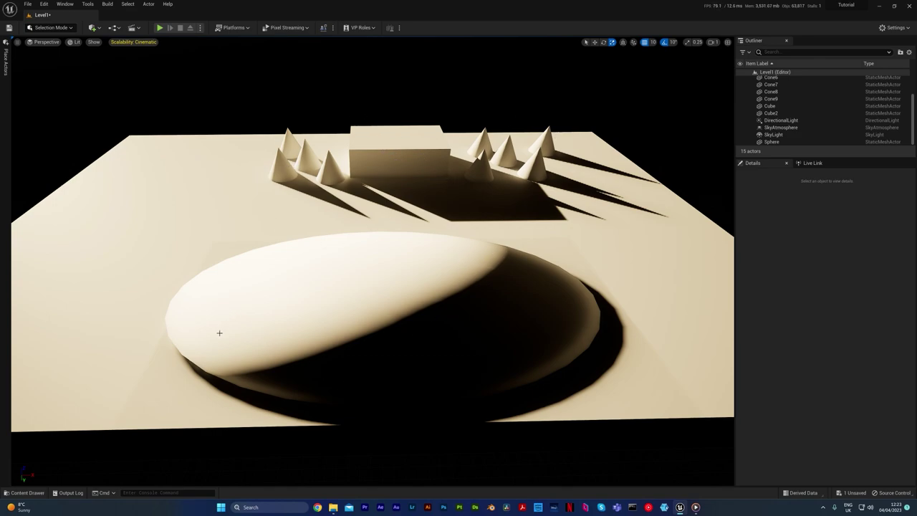
Step: Switch the viewport to Unlit mode and examine the scene without lighting
right_click_drag(484, 207, 482, 212)
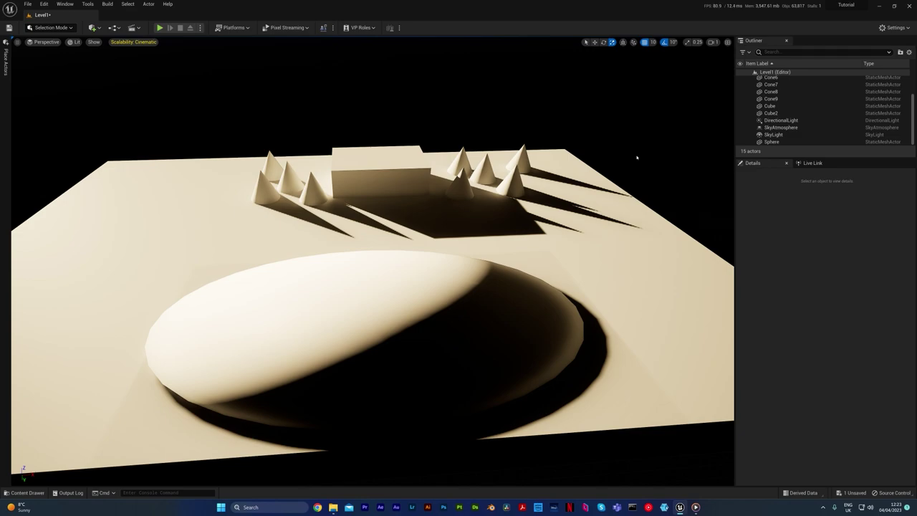
left_click(74, 43)
left_click(94, 71)
right_click_drag(301, 215, 133, 212)
right_click_drag(217, 283, 251, 267)
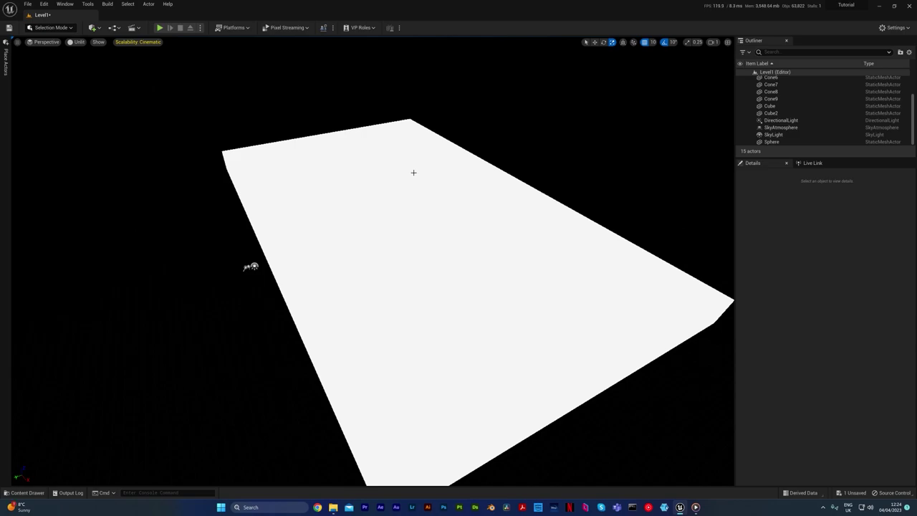
right_click_drag(413, 172, 413, 147)
Step: Examine the scene's geometry in Wireframe mode and return the viewport to Lit mode
left_click(75, 43)
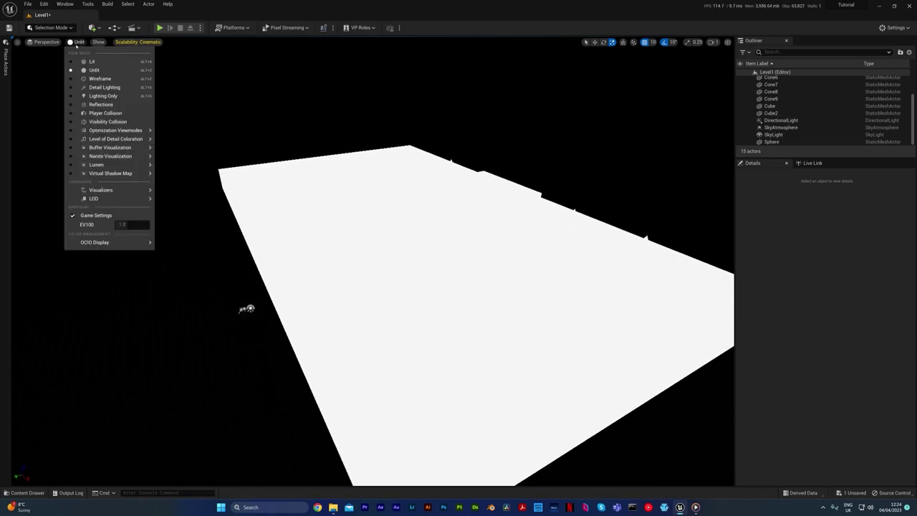
left_click(104, 78)
right_click_drag(354, 121, 383, 111)
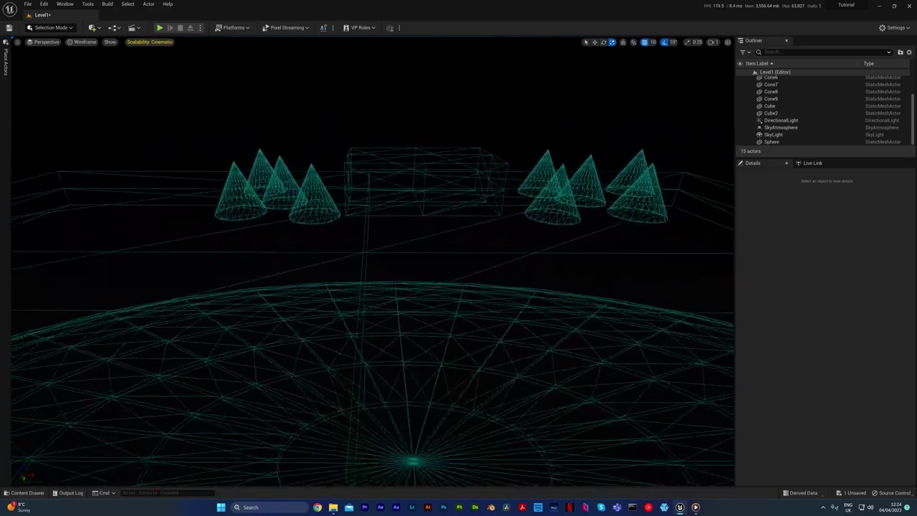
right_click_drag(78, 393, 486, 171)
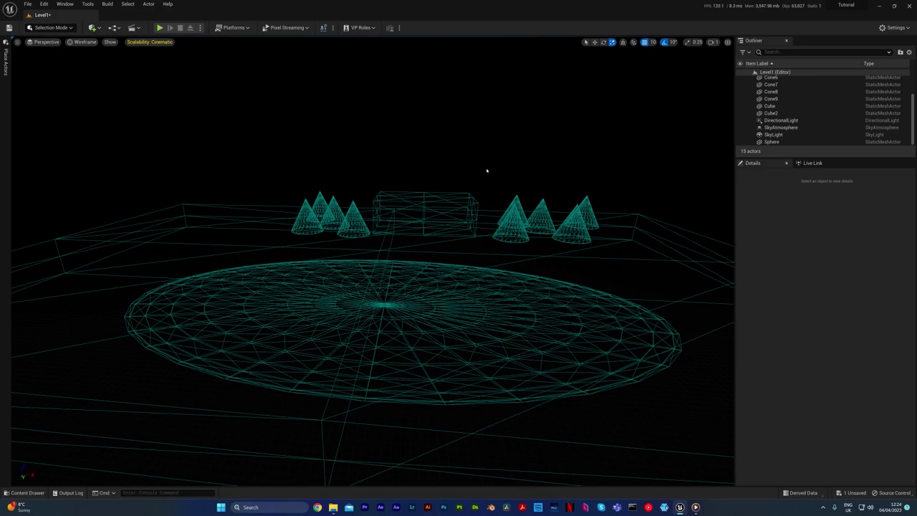
left_click(84, 43)
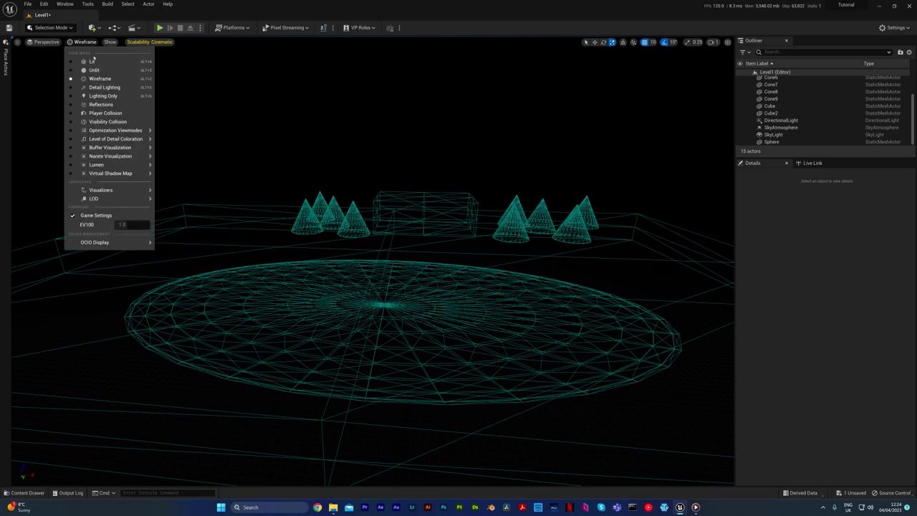
left_click(90, 61)
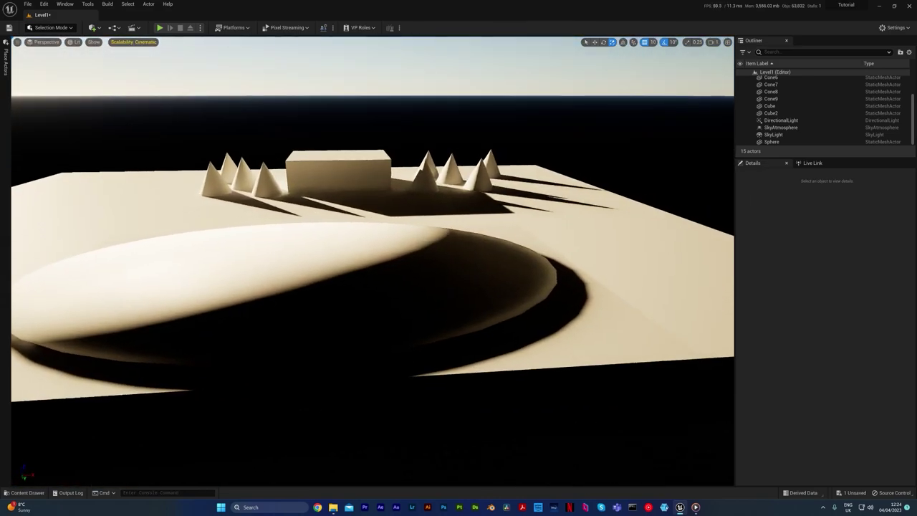